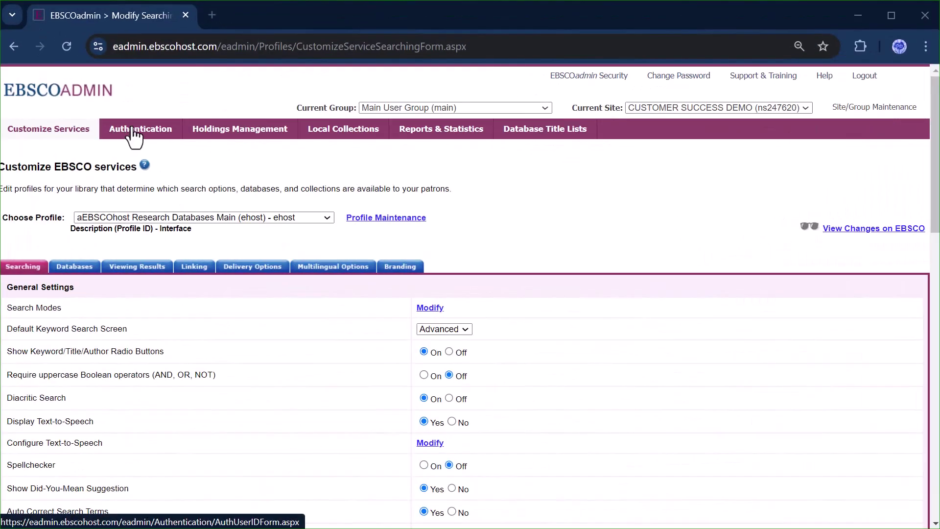
# - Open the Preferred Authentication settings among the site's authentication options
pyautogui.click(154, 138)
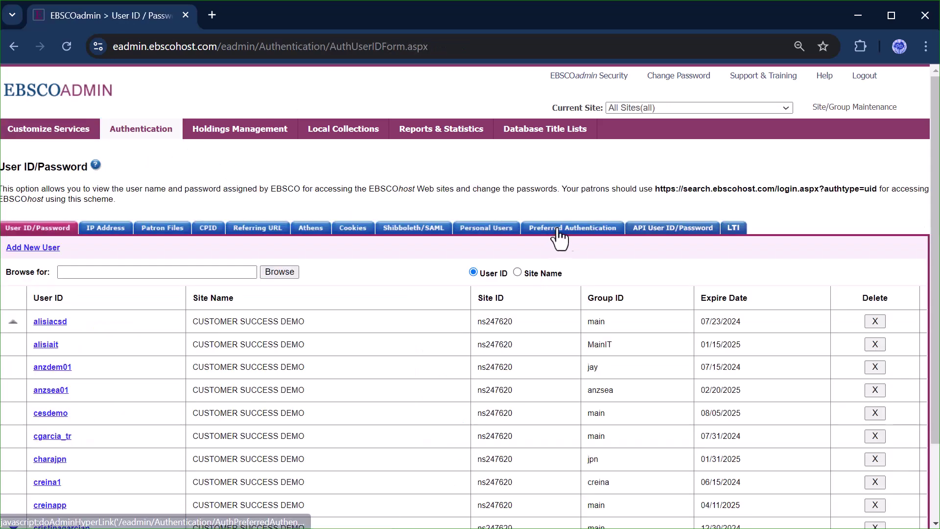
pyautogui.click(604, 237)
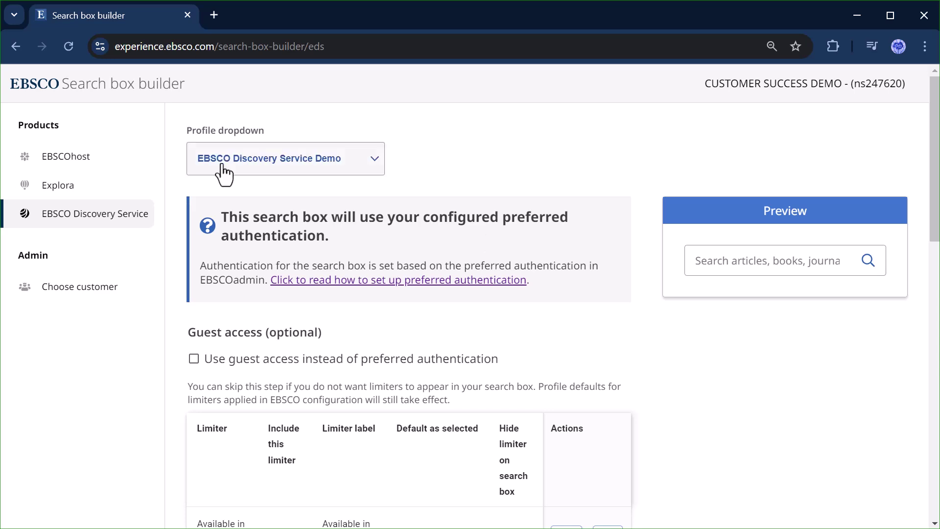
# - In the EBSCO Search box builder, view the available profiles and enable guest access instead of preferred authentication
pyautogui.click(348, 171)
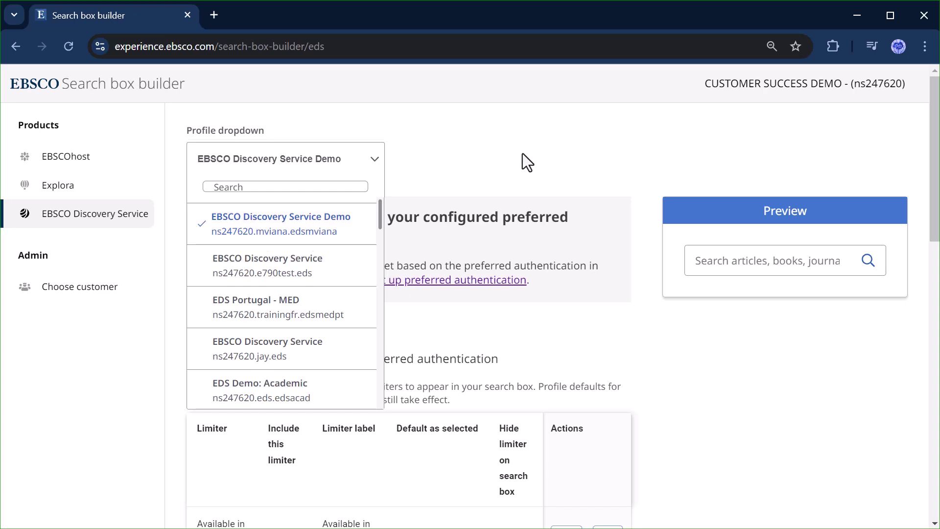
pyautogui.scroll(-2, 523, 166)
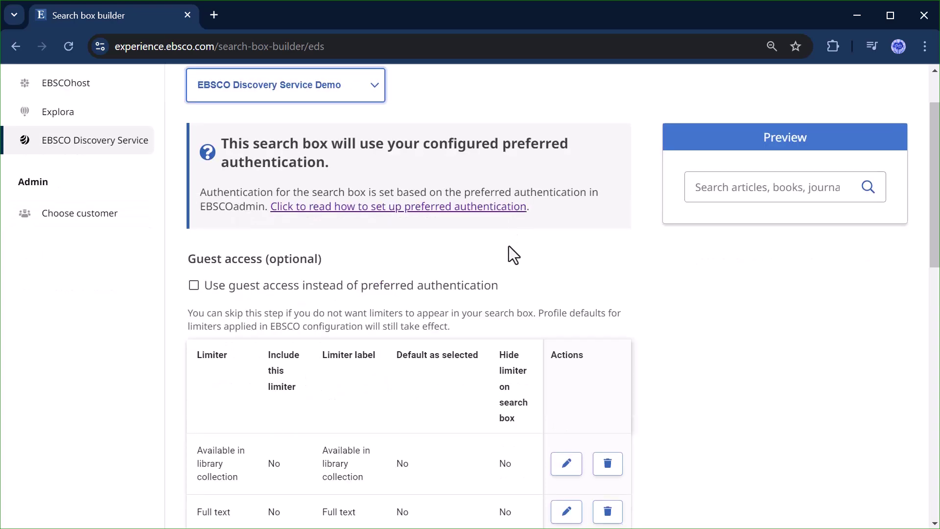
pyautogui.scroll(-1, 509, 246)
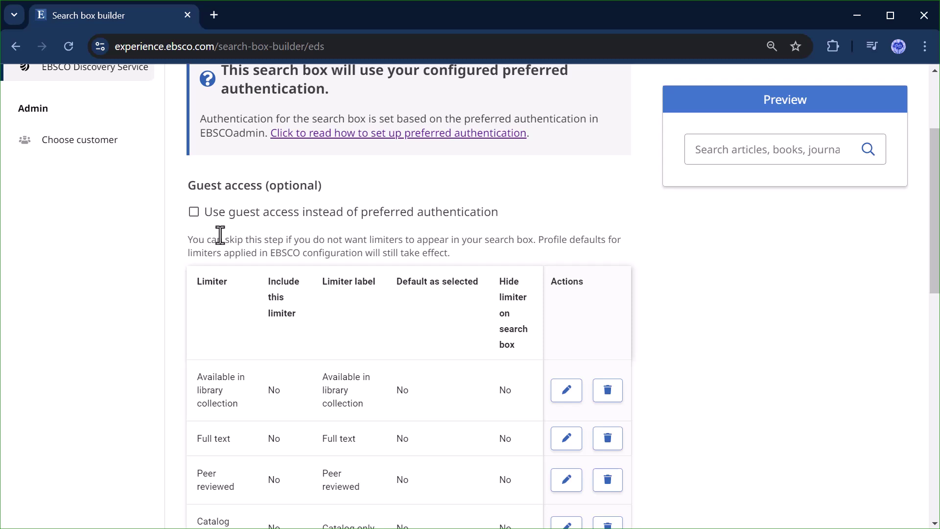
pyautogui.click(193, 212)
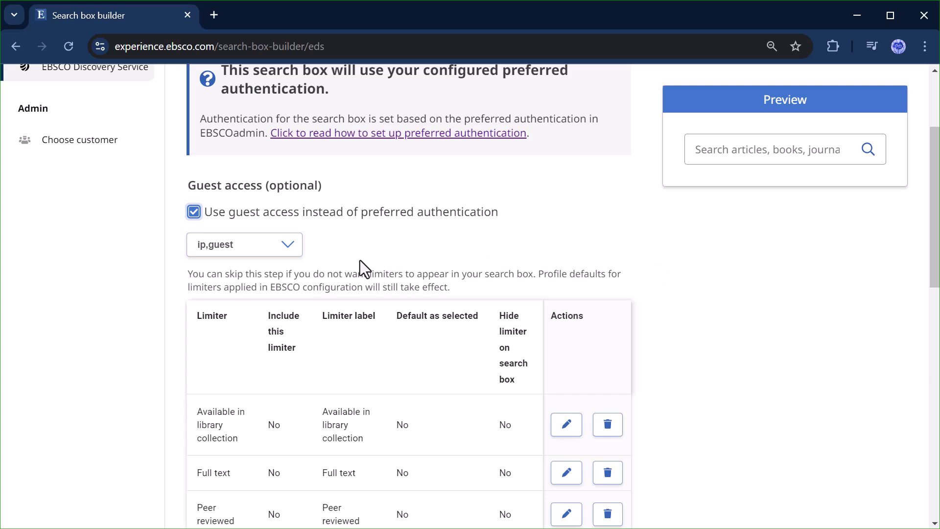
# - Include the "Available in library collection" limiter in the search box and relabel it "Available in Print and Online"
pyautogui.scroll(-3, 380, 252)
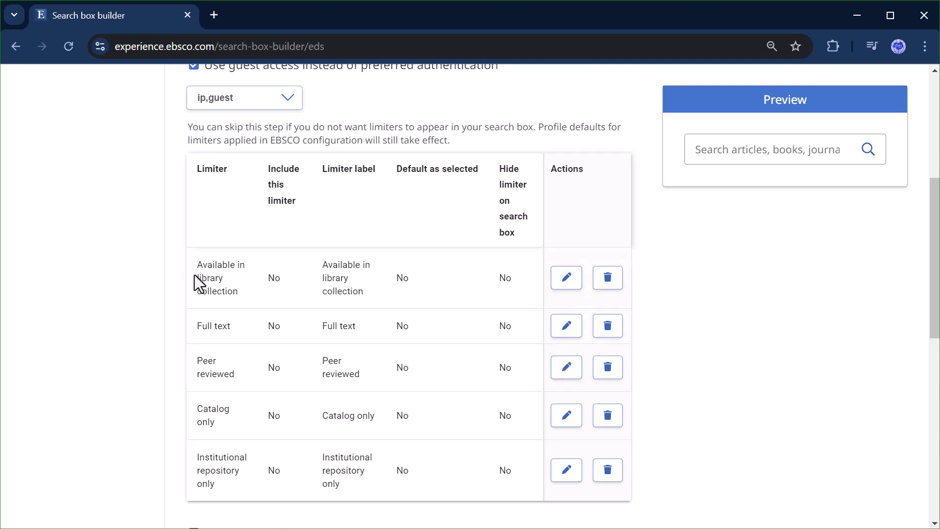
pyautogui.click(566, 277)
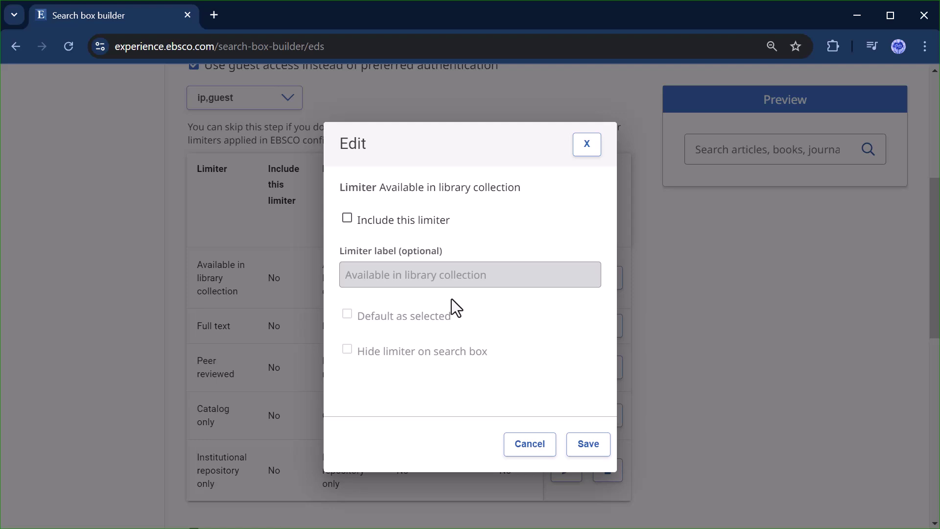
pyautogui.click(347, 218)
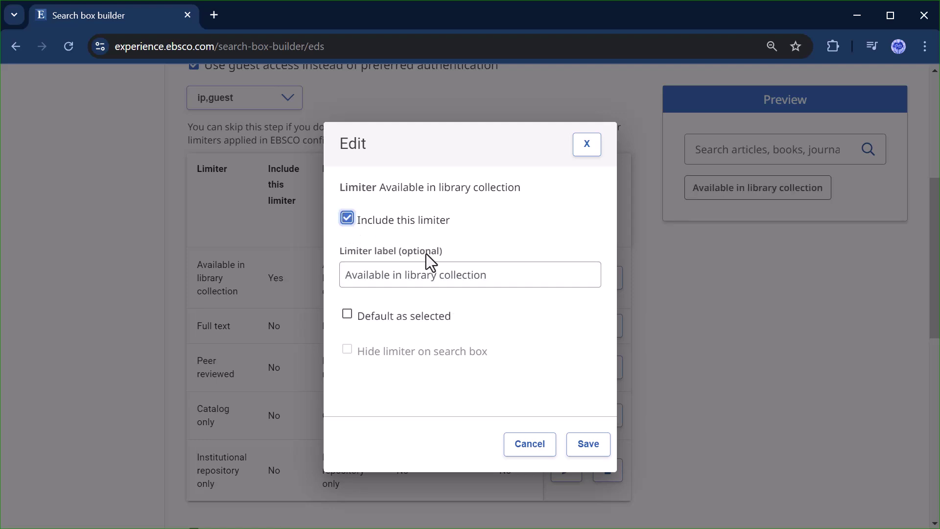
pyautogui.click(452, 277)
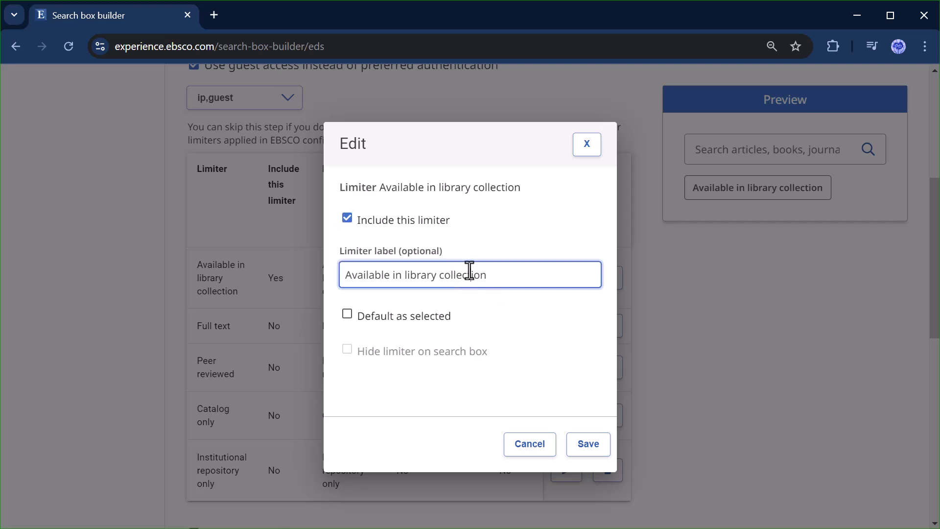
pyautogui.hotkey('ctrl', 'a')
pyautogui.write('Availab')
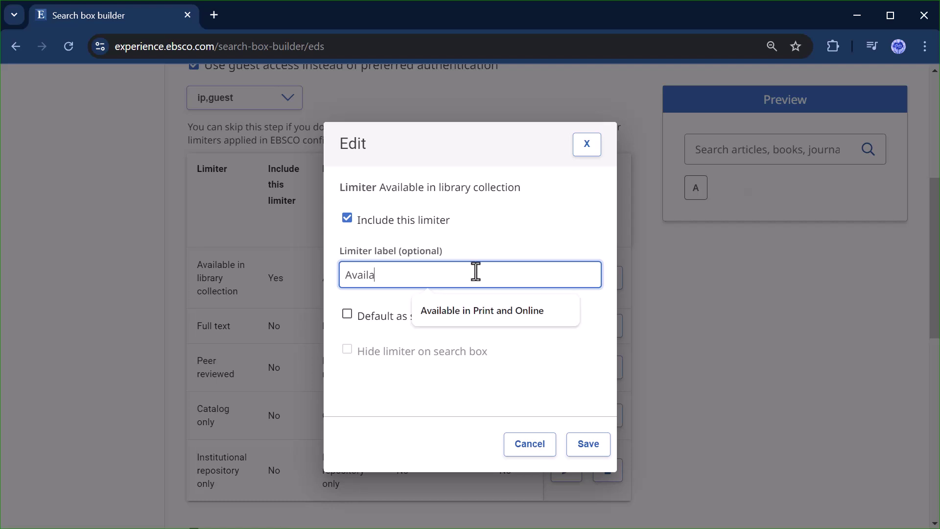
pyautogui.click(467, 317)
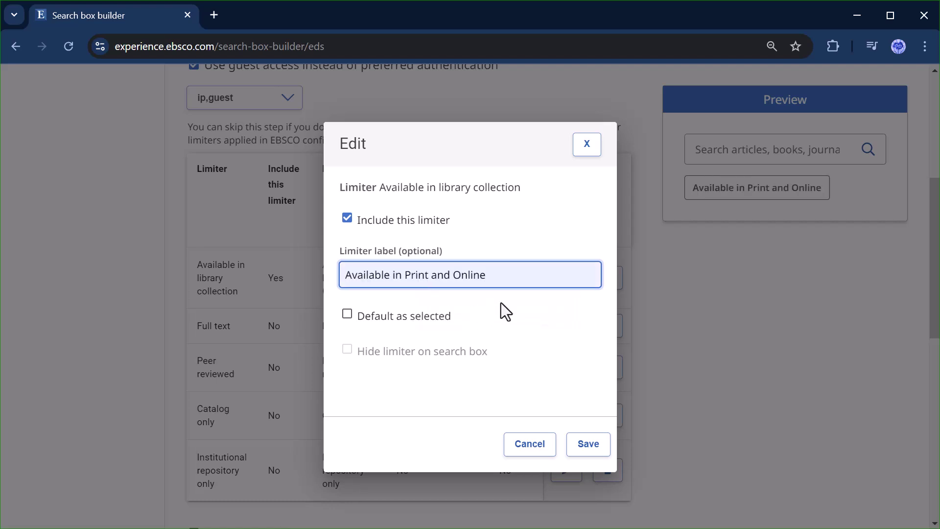
# - Make the limiter selected by default, try hiding it on the search box, restore its visibility and save it
pyautogui.click(347, 314)
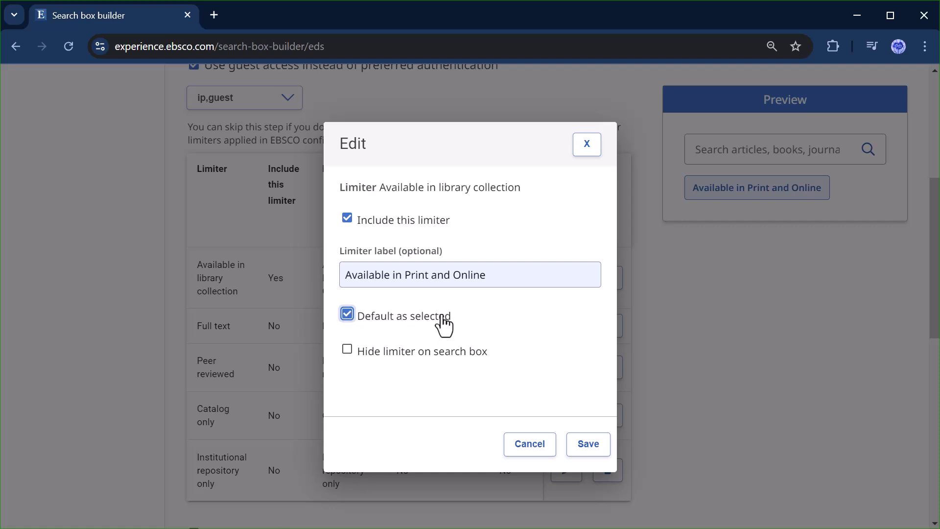
pyautogui.click(351, 353)
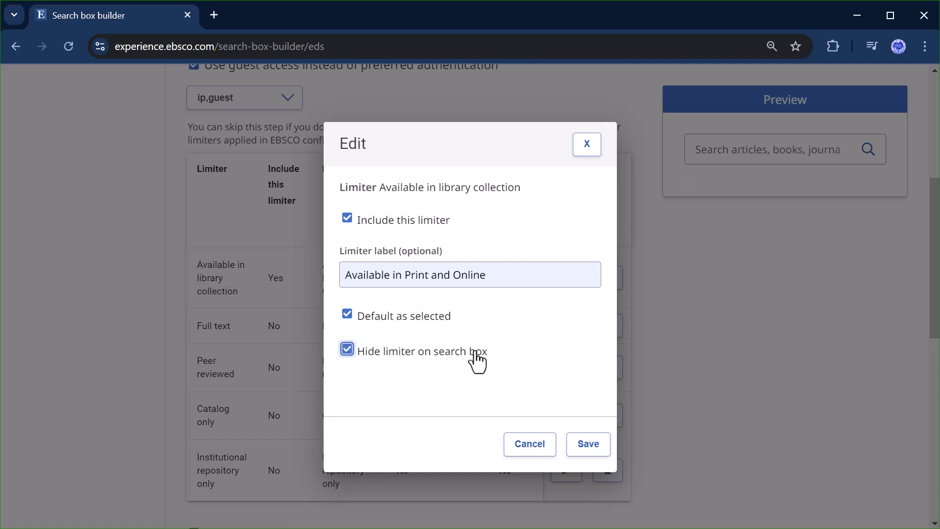
pyautogui.click(449, 355)
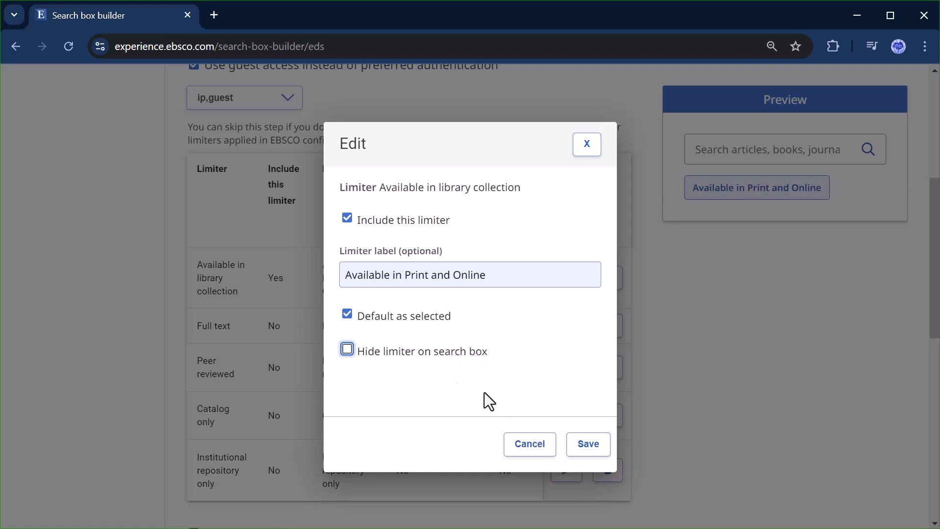
pyautogui.click(586, 449)
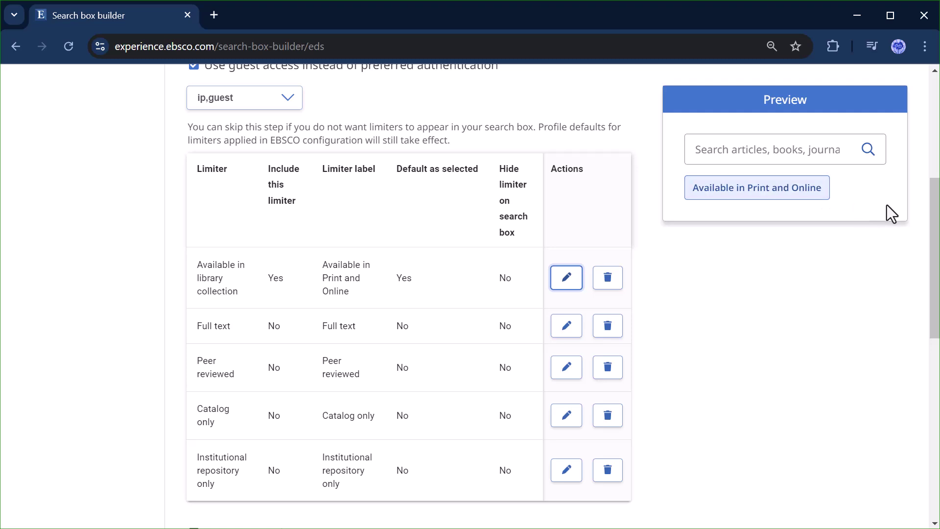
# - Exclude the "Available in library collection" limiter from the search box and save the change
pyautogui.click(566, 291)
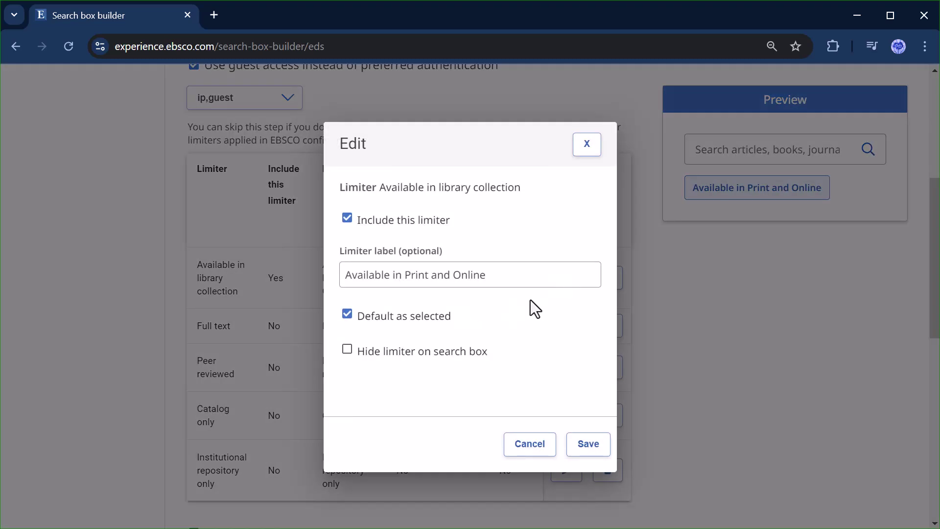
pyautogui.click(348, 220)
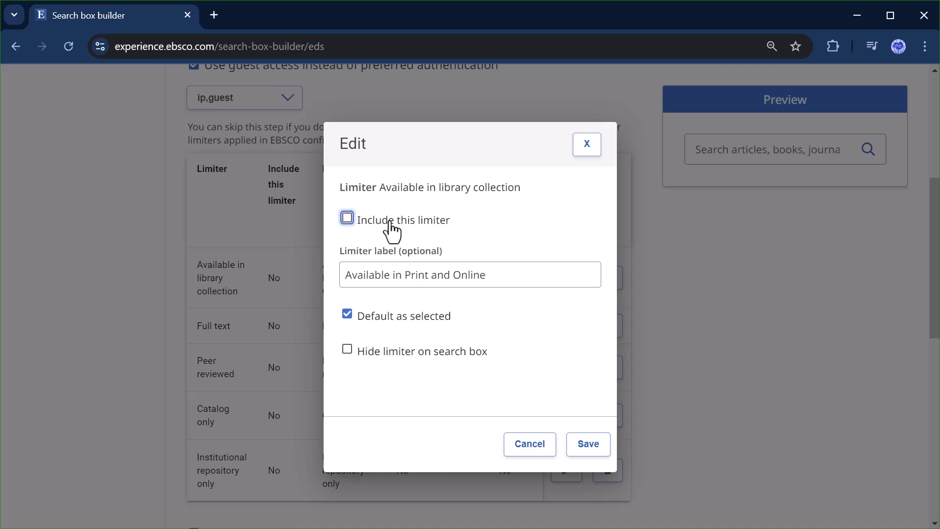
pyautogui.click(588, 443)
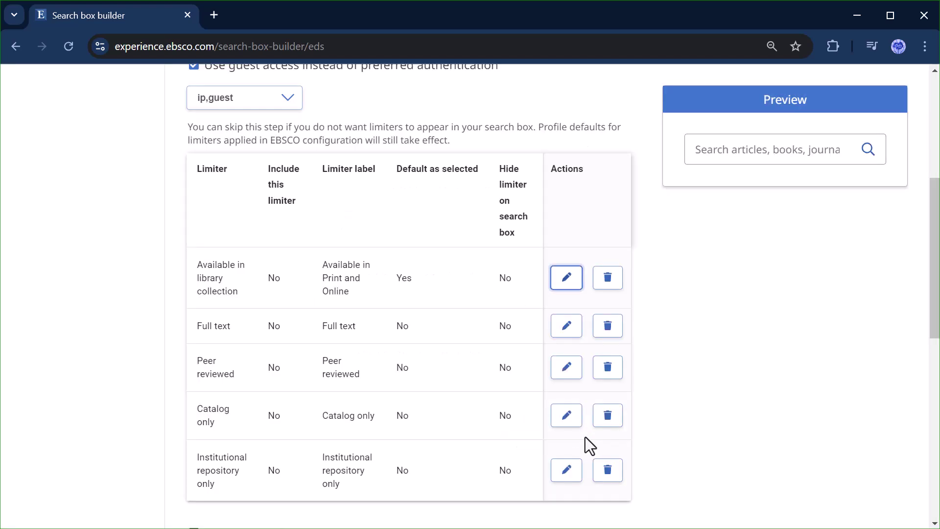
# - Limit the search box to the Academic Journals and eBooks source types
pyautogui.scroll(-5, 550, 474)
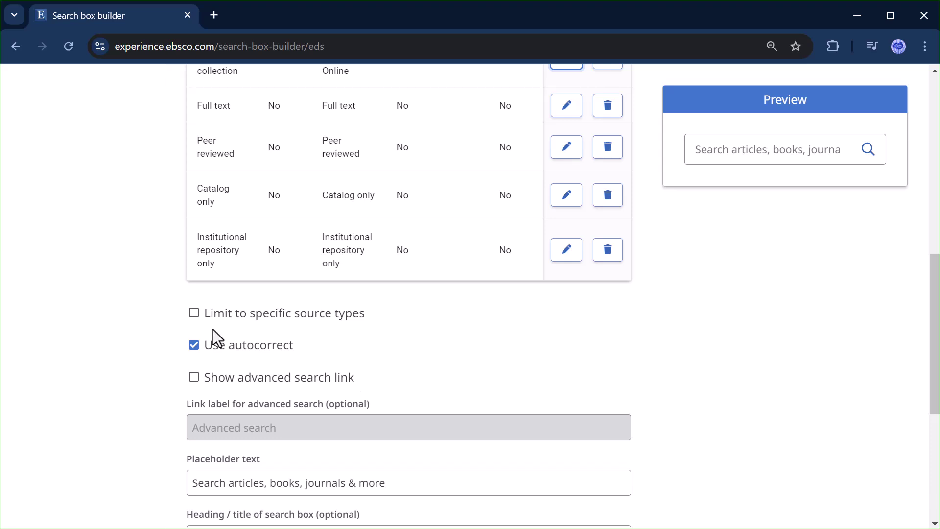
pyautogui.click(194, 313)
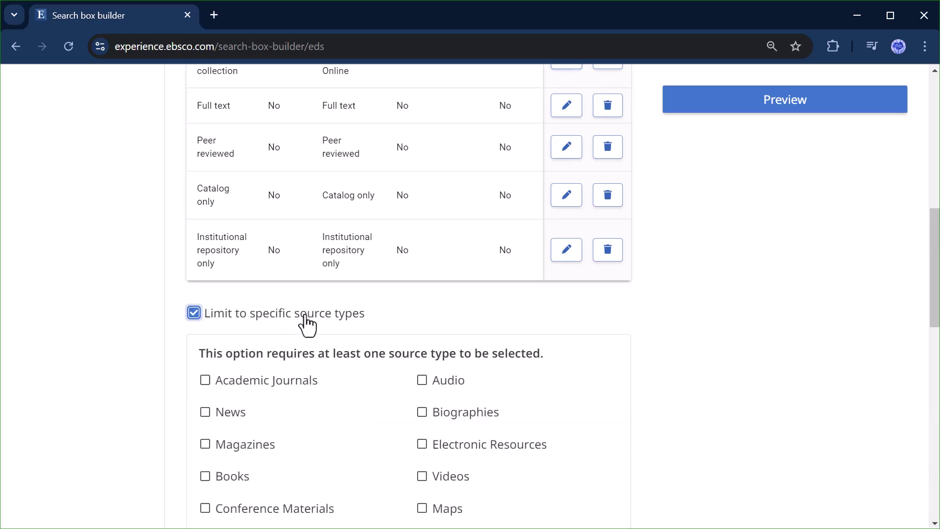
pyautogui.scroll(-3, 305, 325)
pyautogui.scroll(-2, 307, 317)
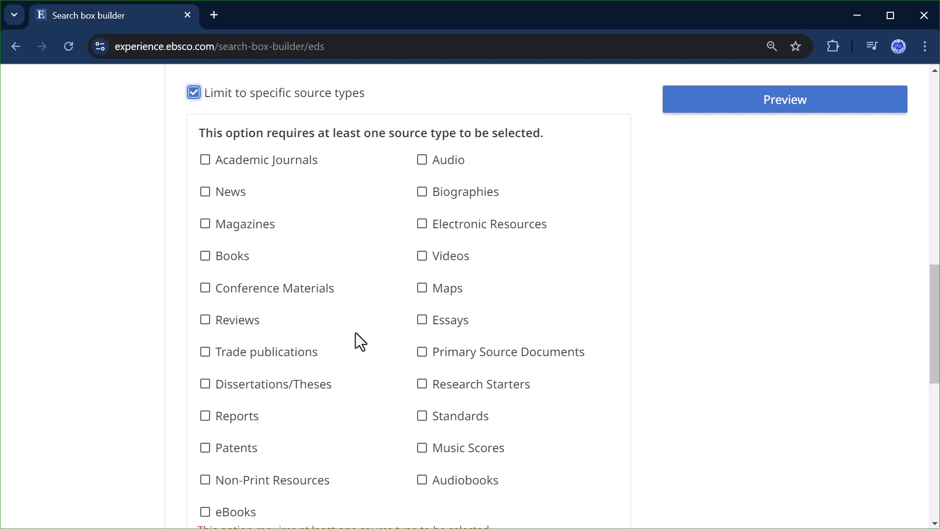
pyautogui.click(206, 160)
pyautogui.scroll(-3, 233, 383)
pyautogui.click(205, 366)
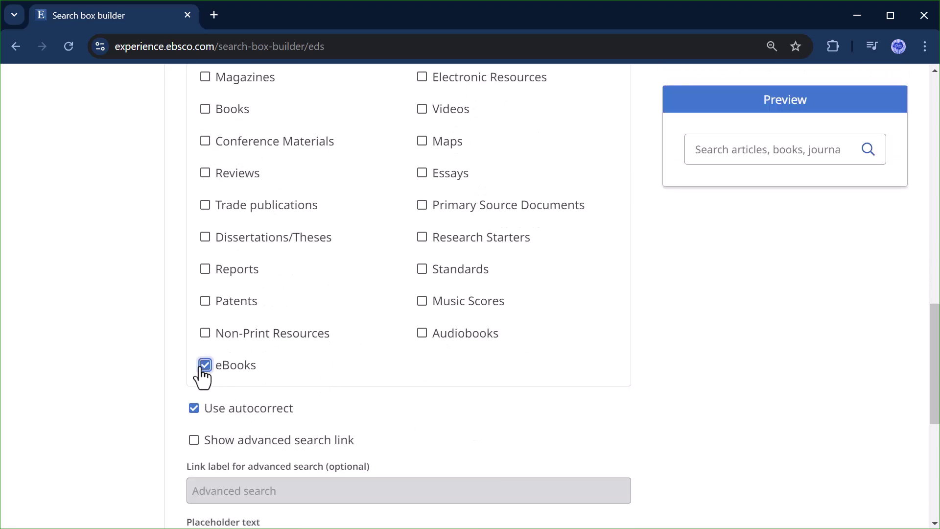
# - Show the advanced search link and set its label to "Precision search"
pyautogui.scroll(-3, 226, 277)
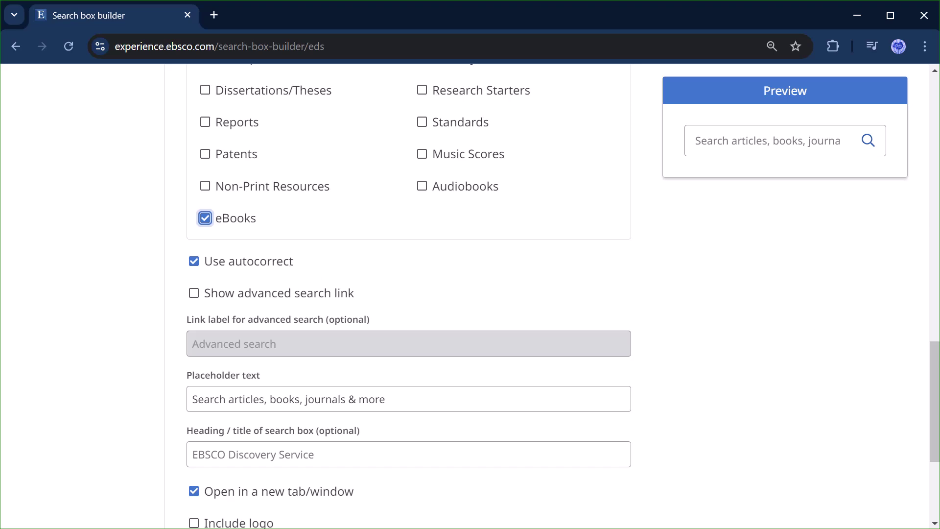
pyautogui.click(194, 293)
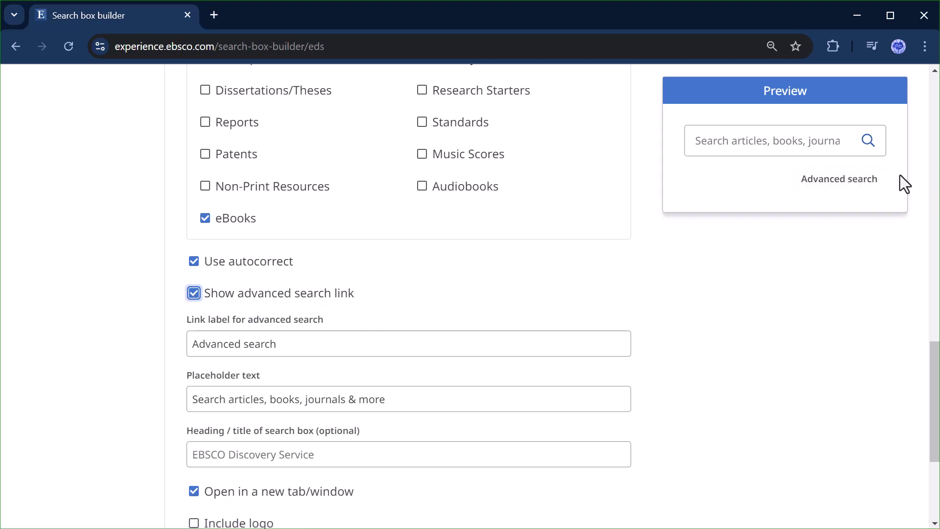
pyautogui.scroll(-2, 430, 301)
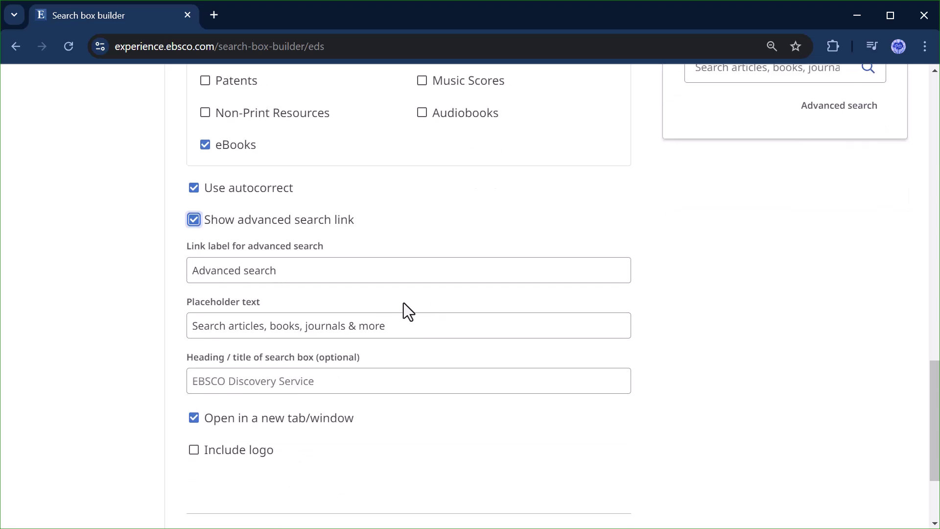
pyautogui.click(283, 274)
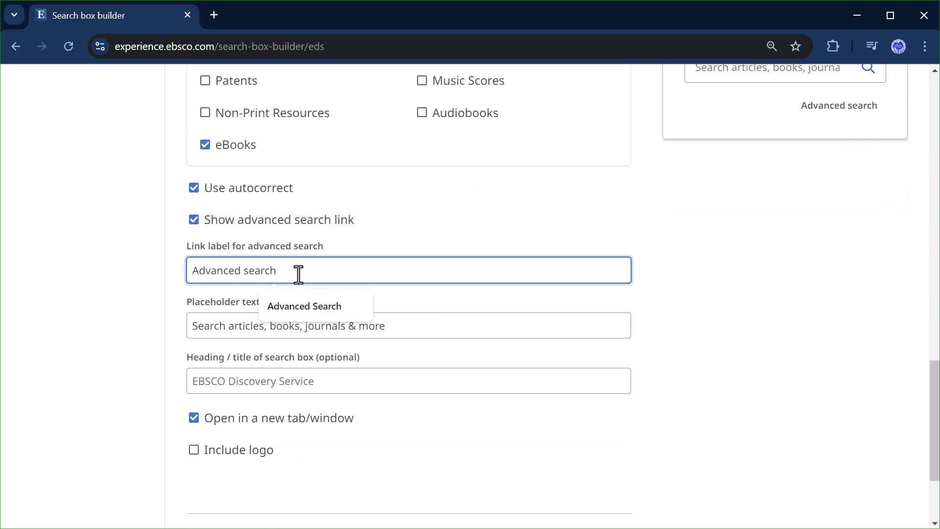
pyautogui.tripleClick(299, 274)
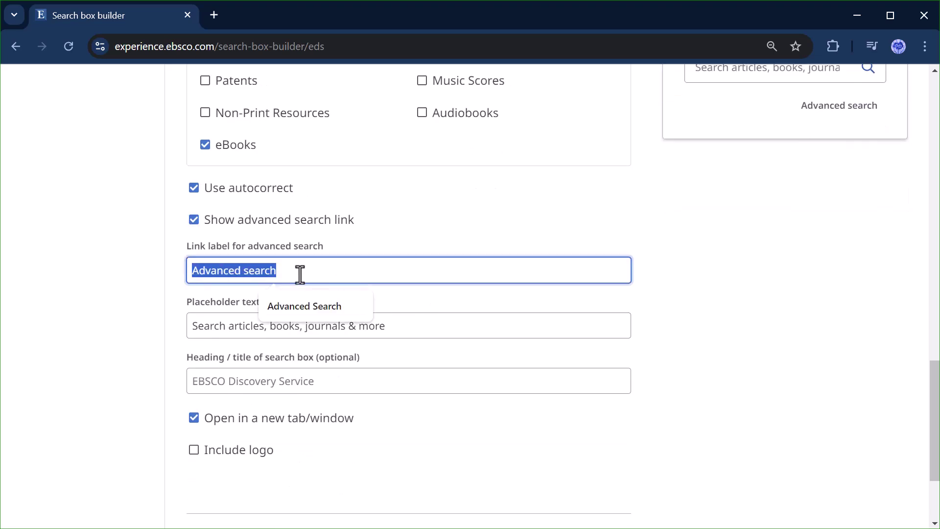
pyautogui.write('Precisi')
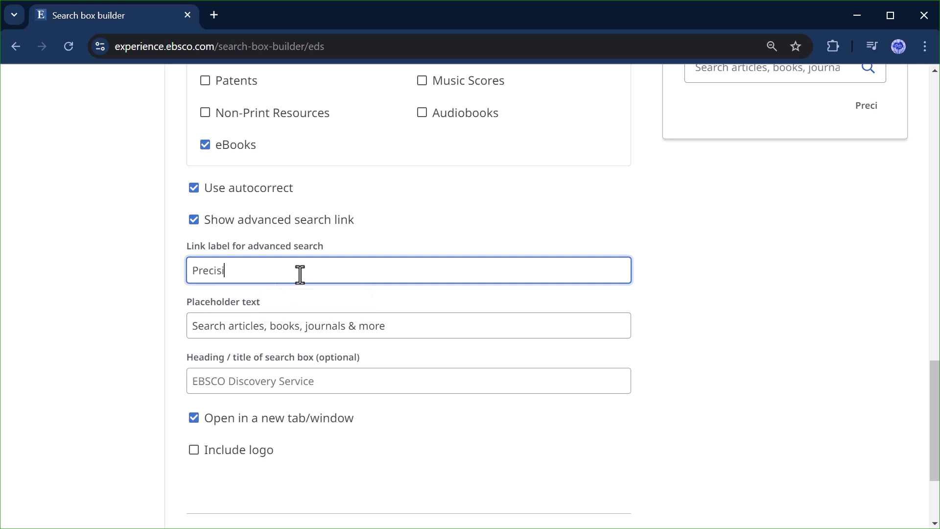
pyautogui.write('on search')
# - Set the search box heading to "Search Academic Journals and eBooks"
pyautogui.scroll(-1, 208, 227)
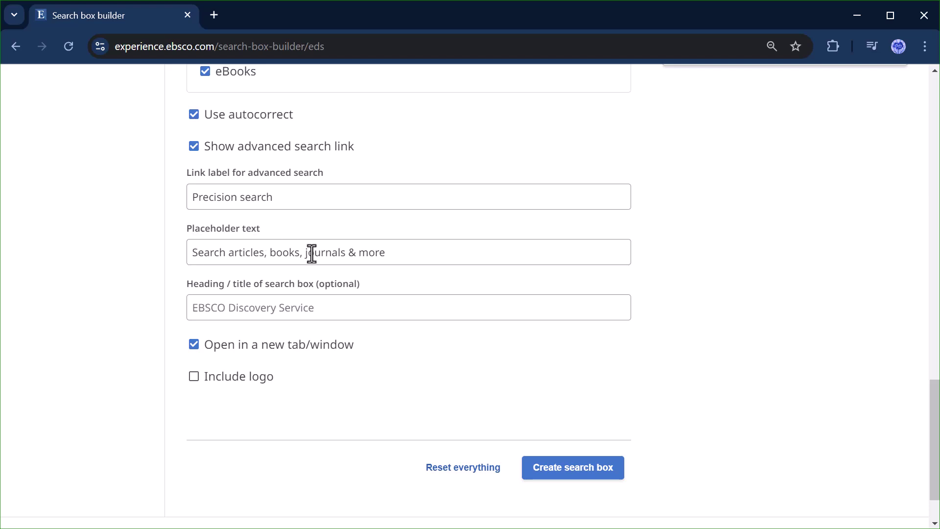
pyautogui.scroll(1, 474, 319)
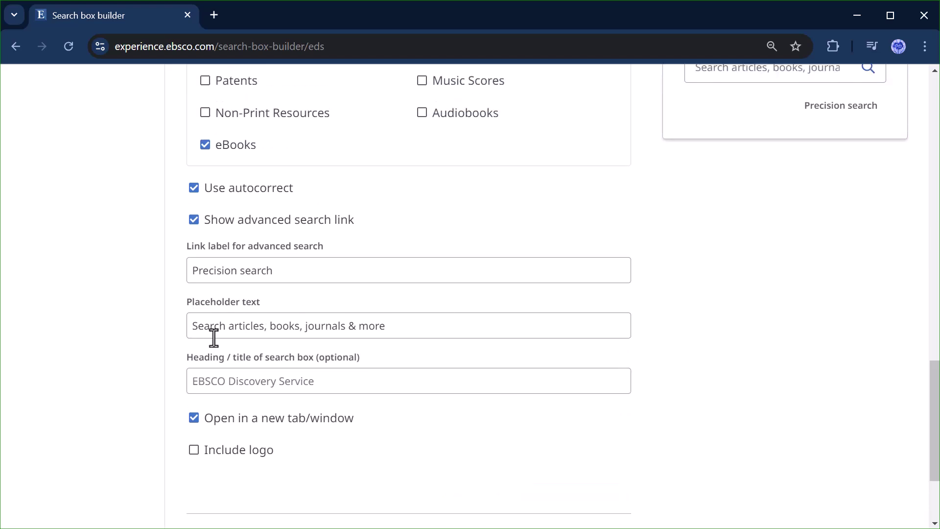
pyautogui.scroll(-1, 359, 345)
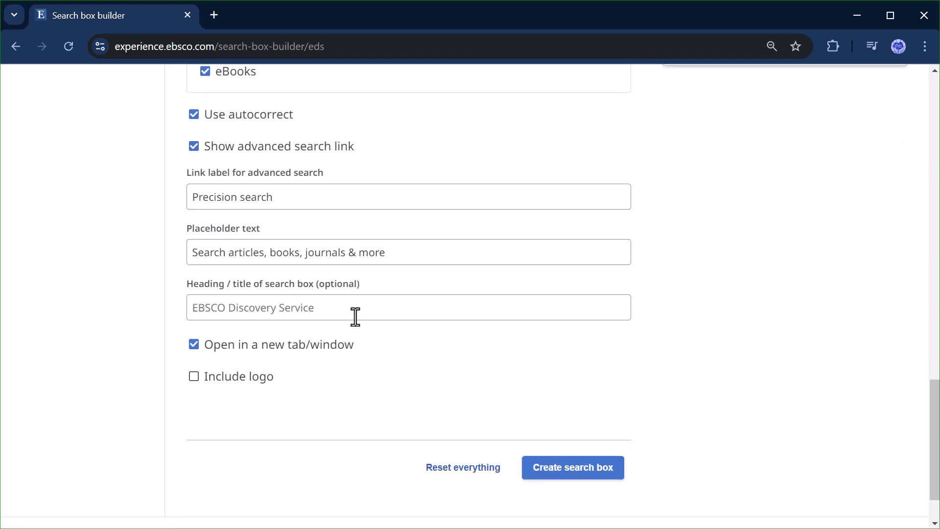
pyautogui.click(256, 308)
pyautogui.write('Search Academic Journals and eBooks')
pyautogui.click(533, 358)
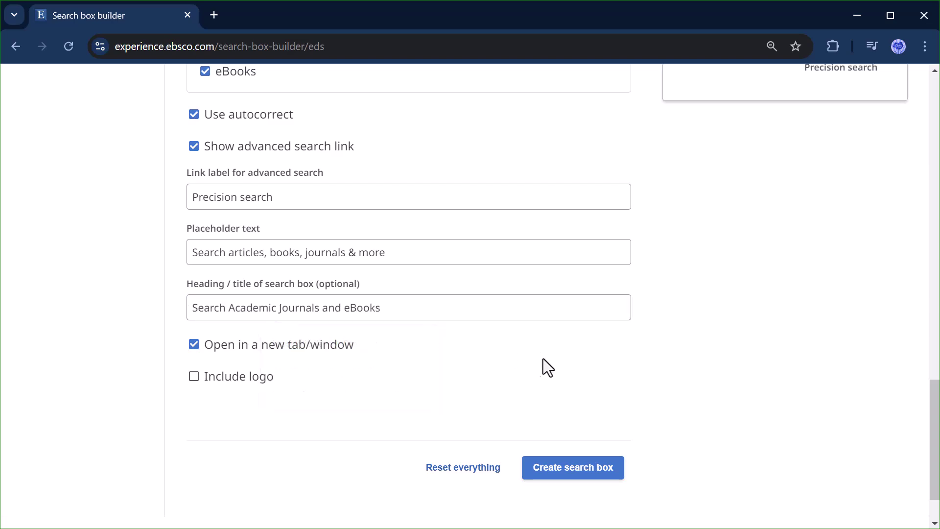
# - Include the logo in the search box, keep results opening in a new tab/window, and review the preview
pyautogui.scroll(5, 533, 357)
pyautogui.scroll(-5, 733, 170)
pyautogui.click(192, 345)
pyautogui.click(194, 345)
pyautogui.click(208, 381)
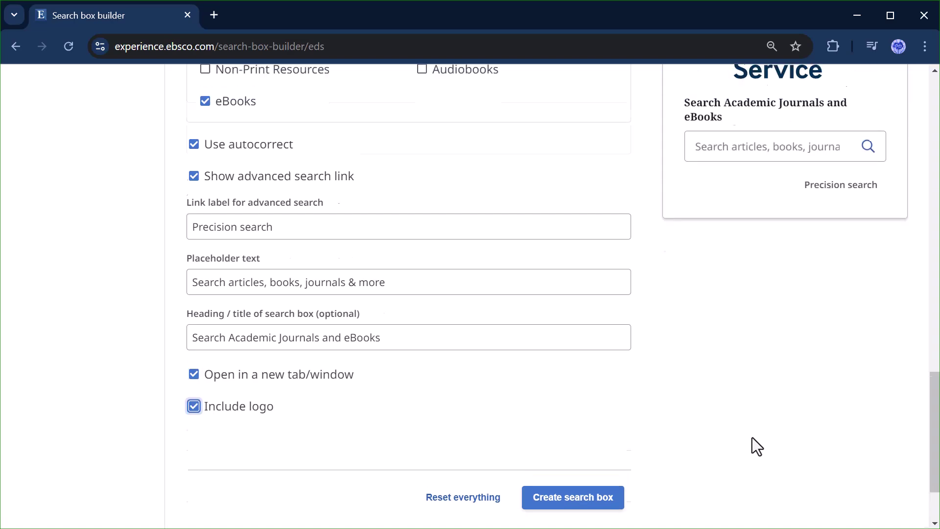
pyautogui.scroll(4, 752, 437)
pyautogui.scroll(-4, 584, 471)
pyautogui.scroll(5, 585, 471)
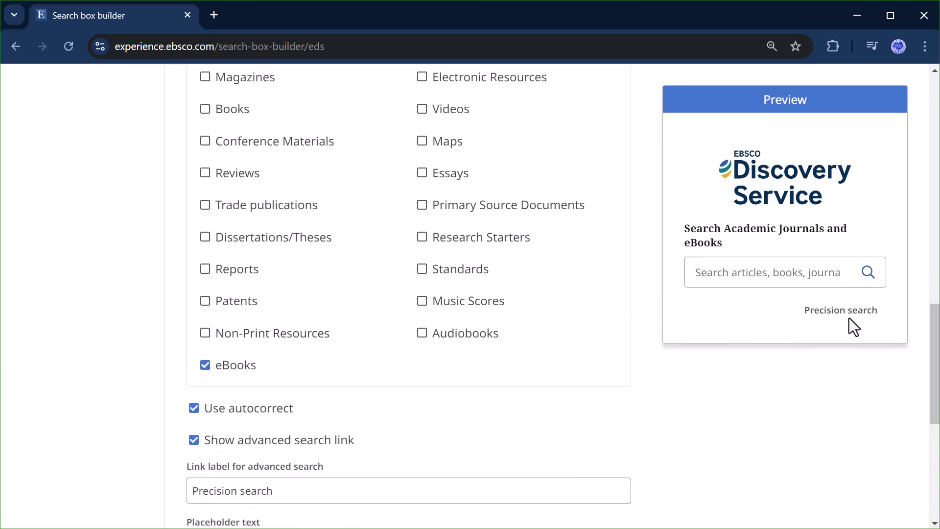
# - Test the preview search box by searching for "dog" and check the source type filter applied to the results
pyautogui.click(797, 272)
pyautogui.write('dog')
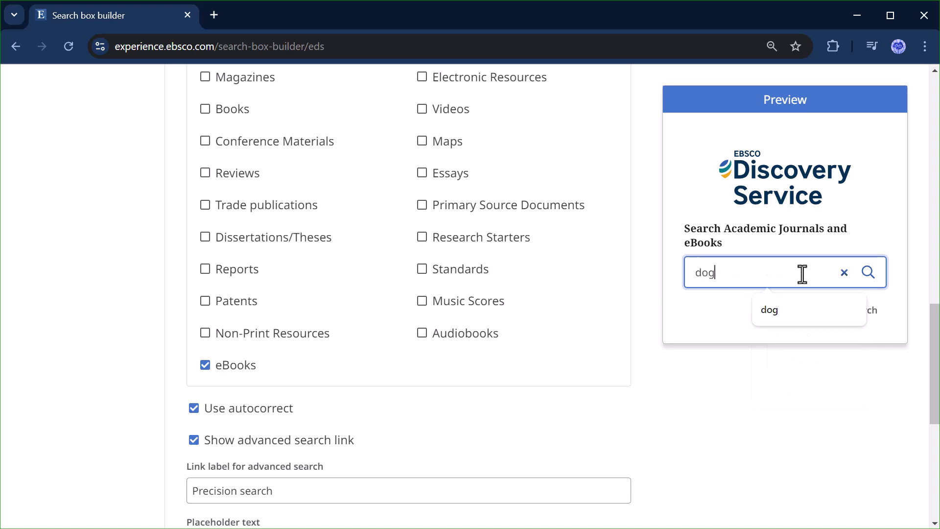
pyautogui.press('Return')
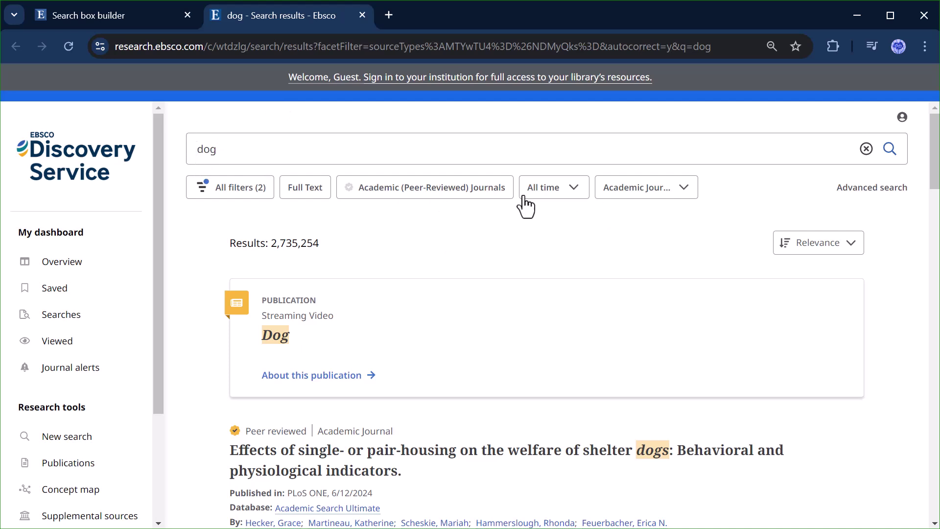
pyautogui.click(669, 193)
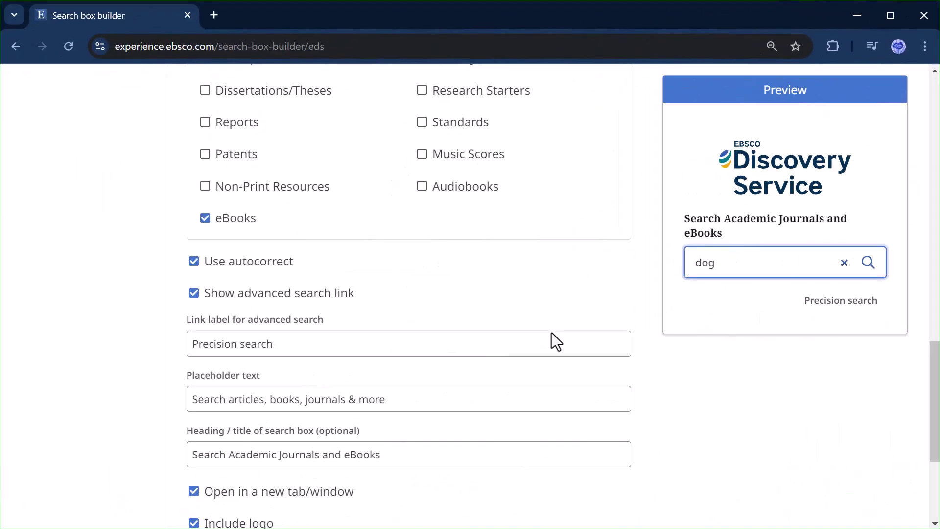
# - Create the search box and copy its generated HTML code
pyautogui.scroll(-4, 552, 333)
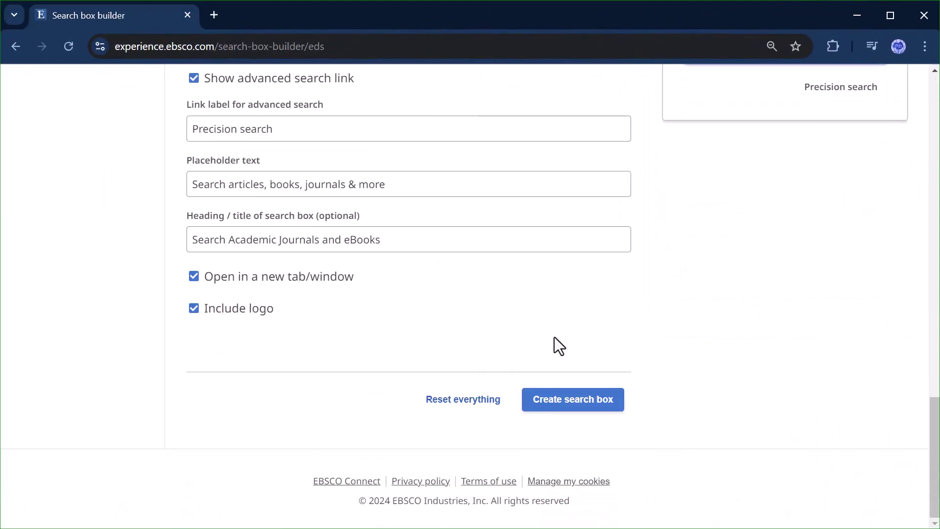
pyautogui.click(607, 410)
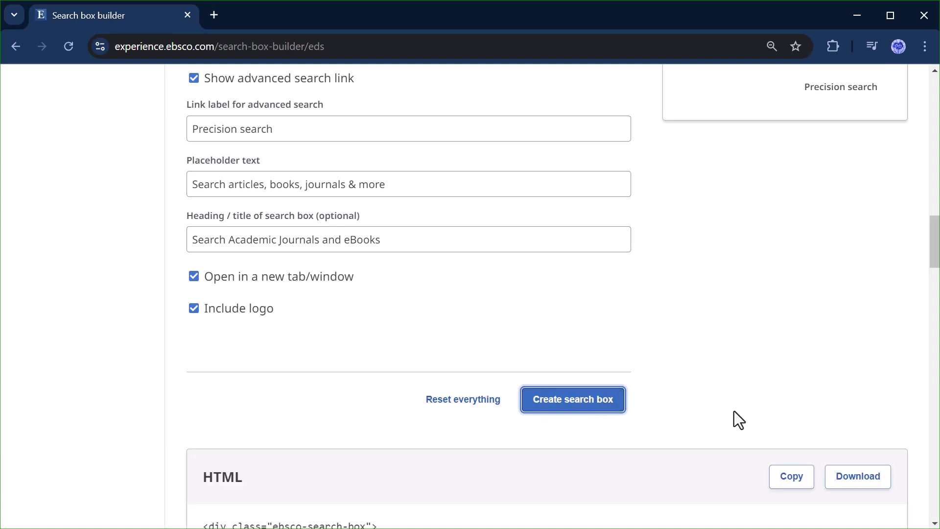
pyautogui.scroll(-7, 734, 420)
pyautogui.scroll(1, 696, 406)
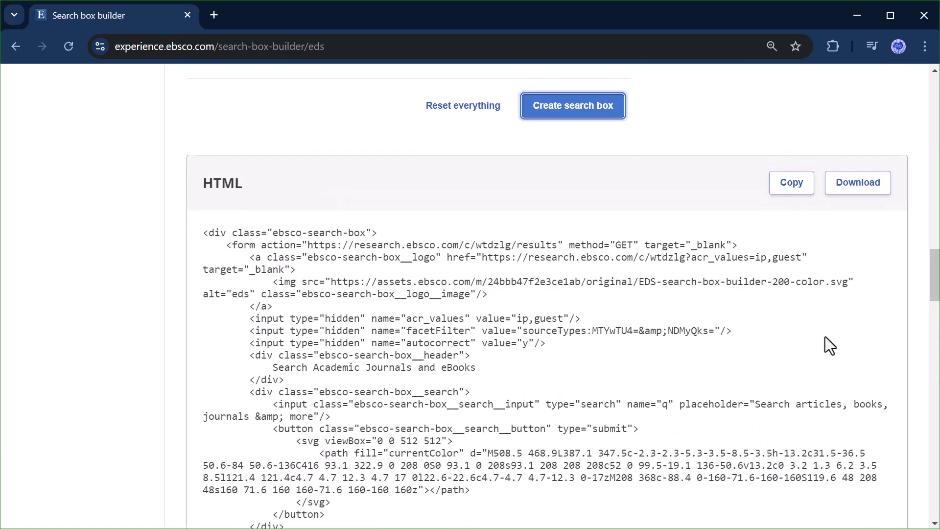
pyautogui.click(788, 181)
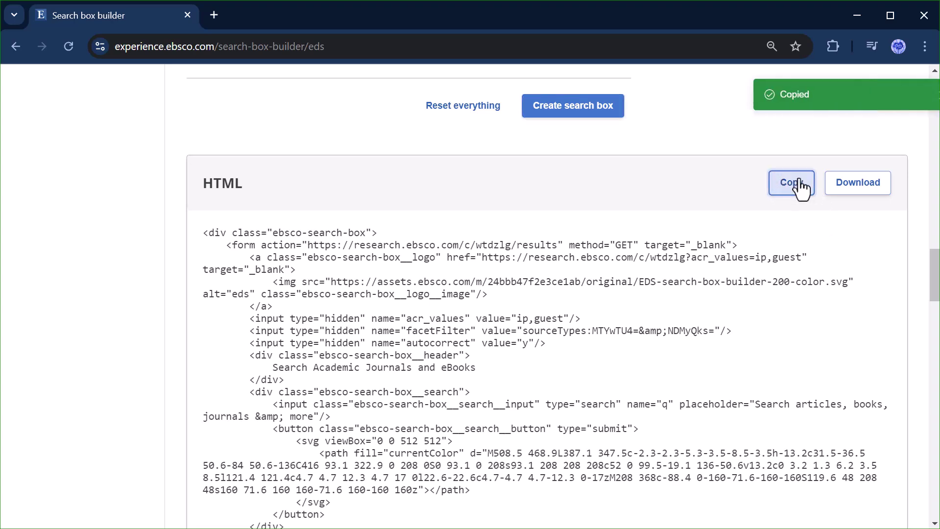